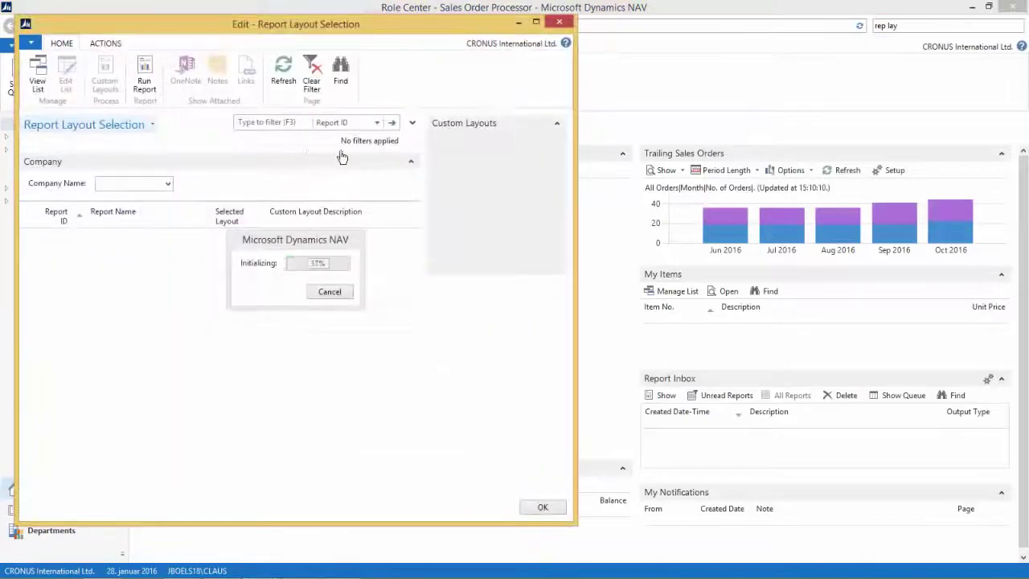
Filter the report layouts to report ID 1306 and add a custom Word layout based on its built-in layout
click(261, 123)
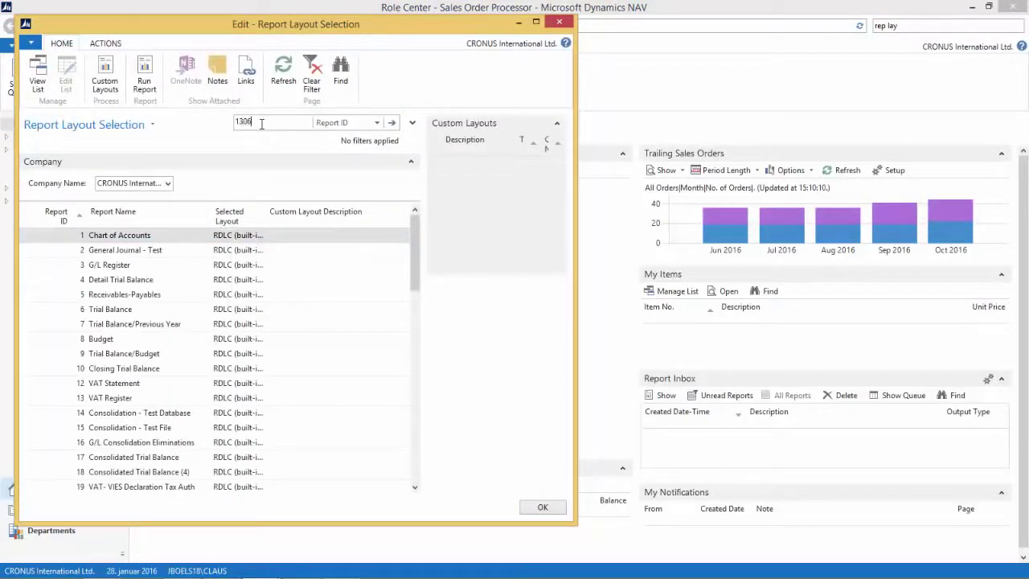
key(Return)
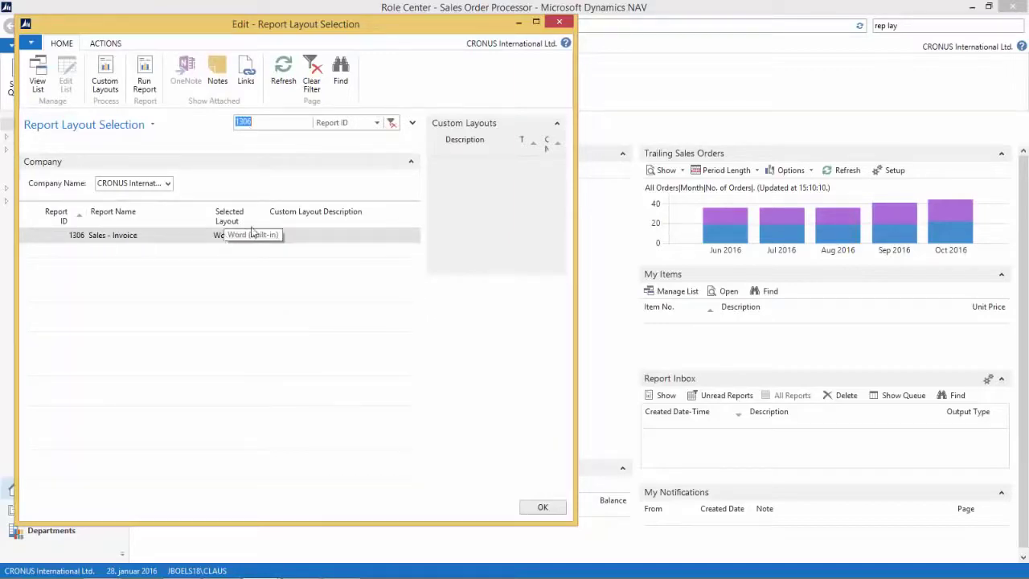
click(106, 76)
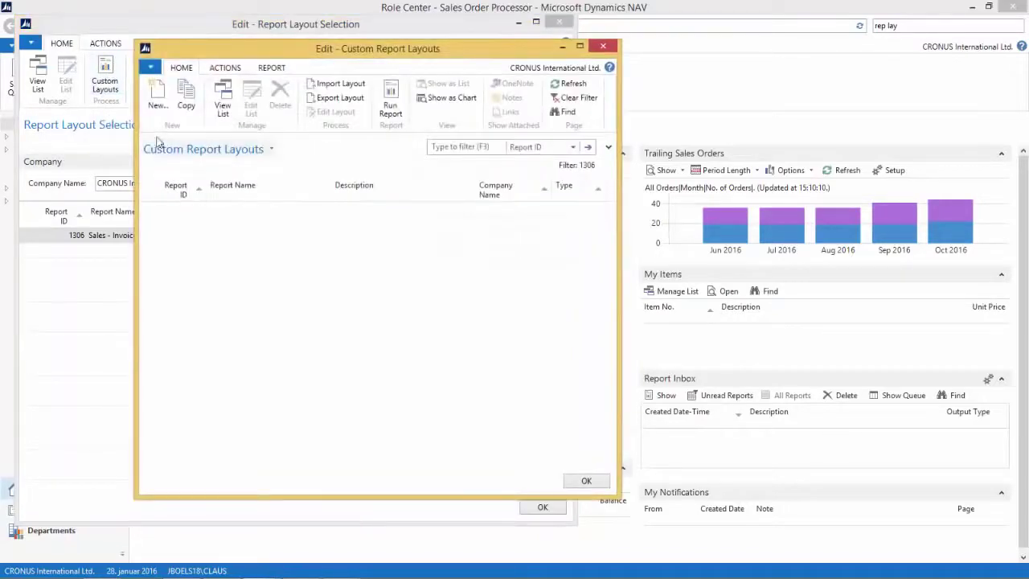
click(157, 96)
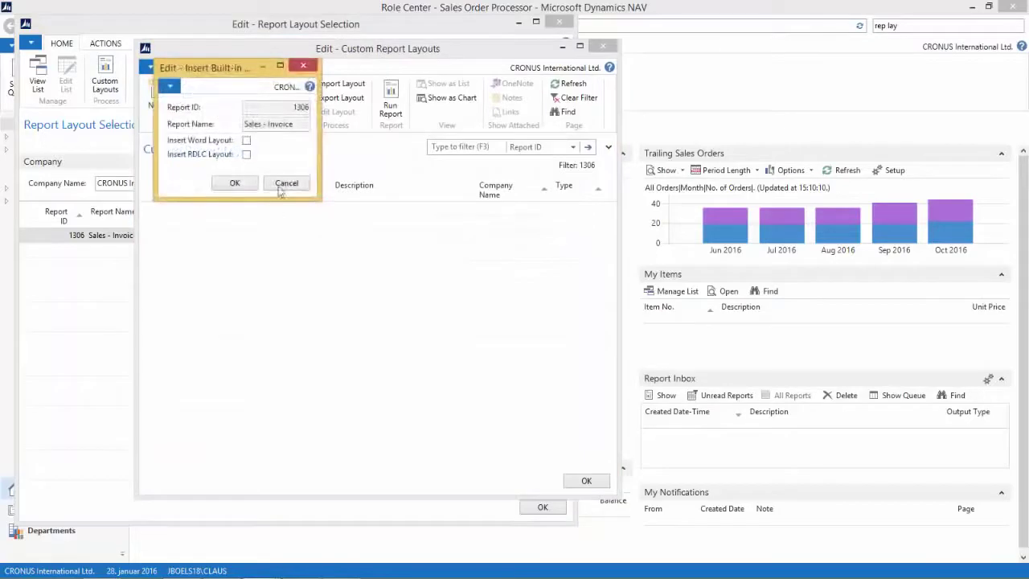
click(246, 141)
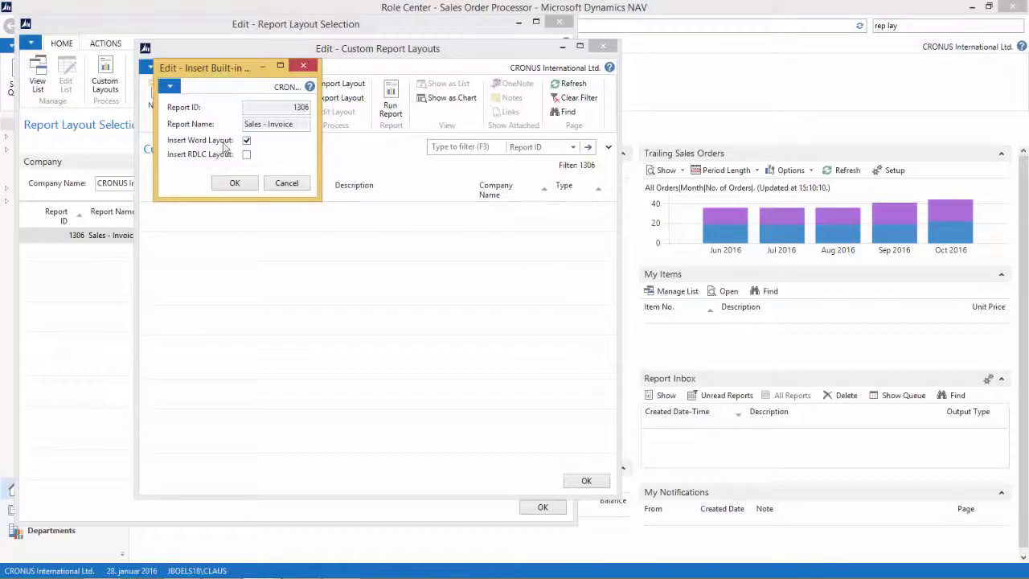
click(235, 185)
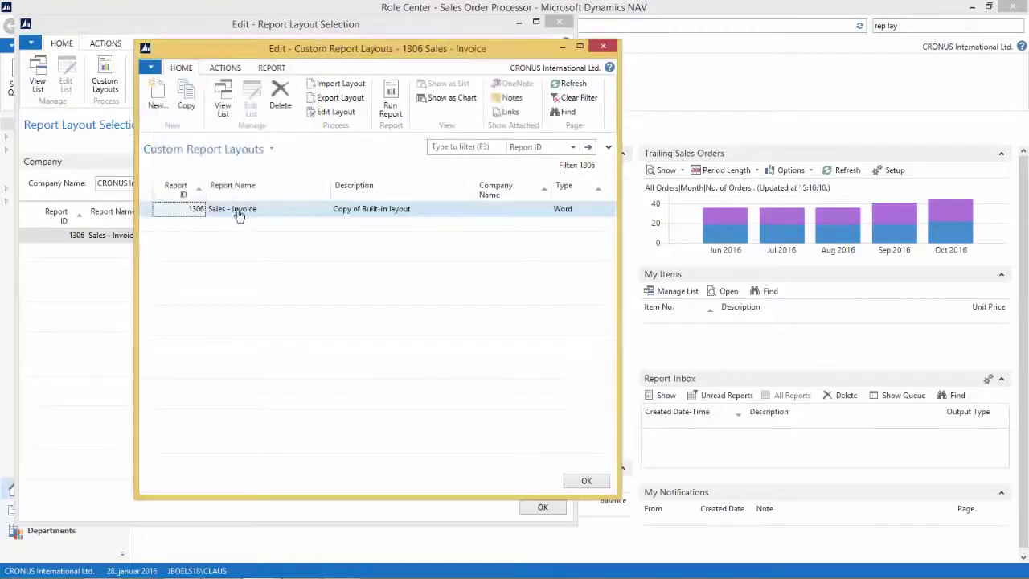
Set the new Sales - Invoice layout's description to "My Layout" and open the layout for editing in a maximized Word window
click(378, 210)
text(My Layout)
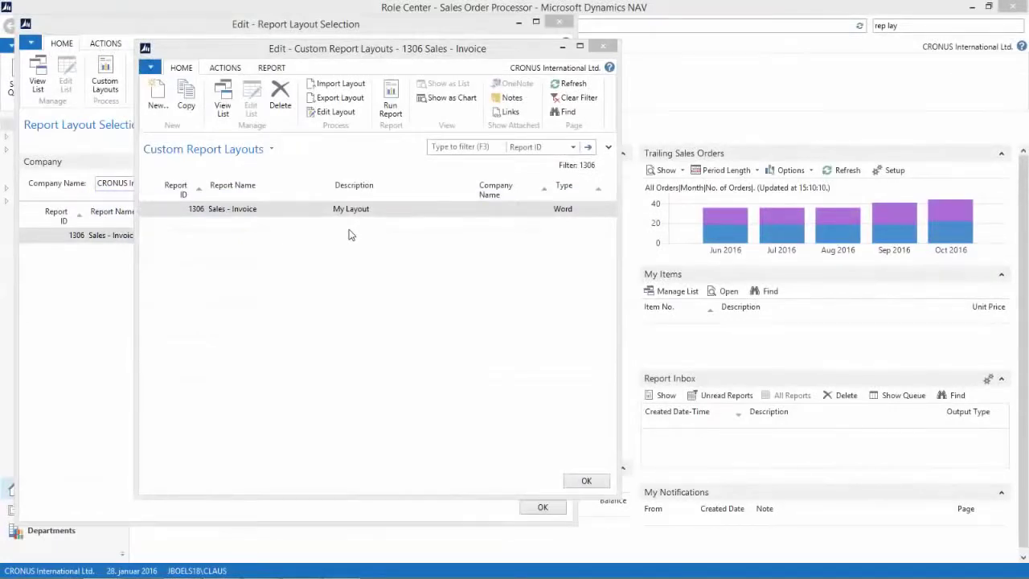
click(333, 114)
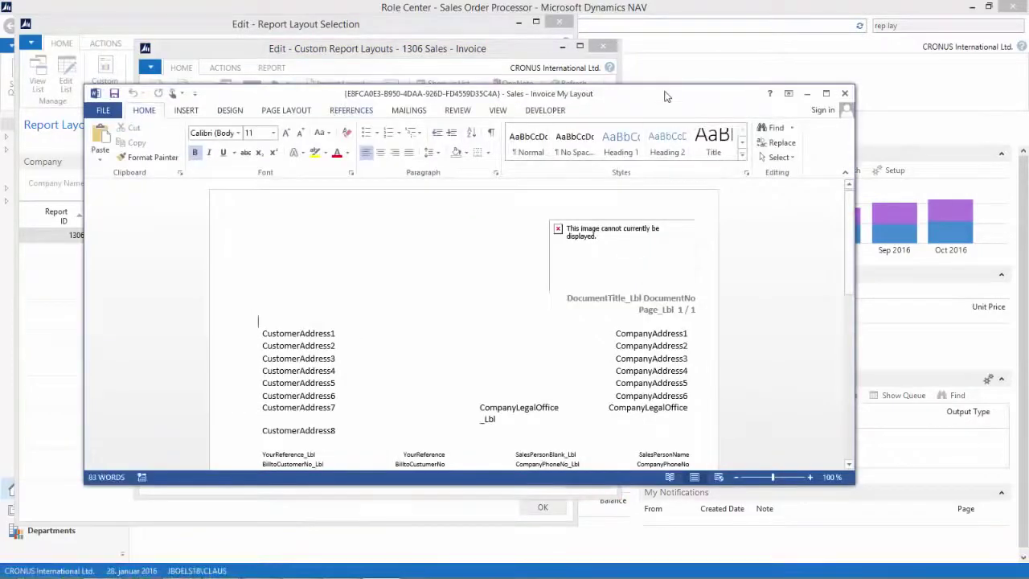
double_click(665, 96)
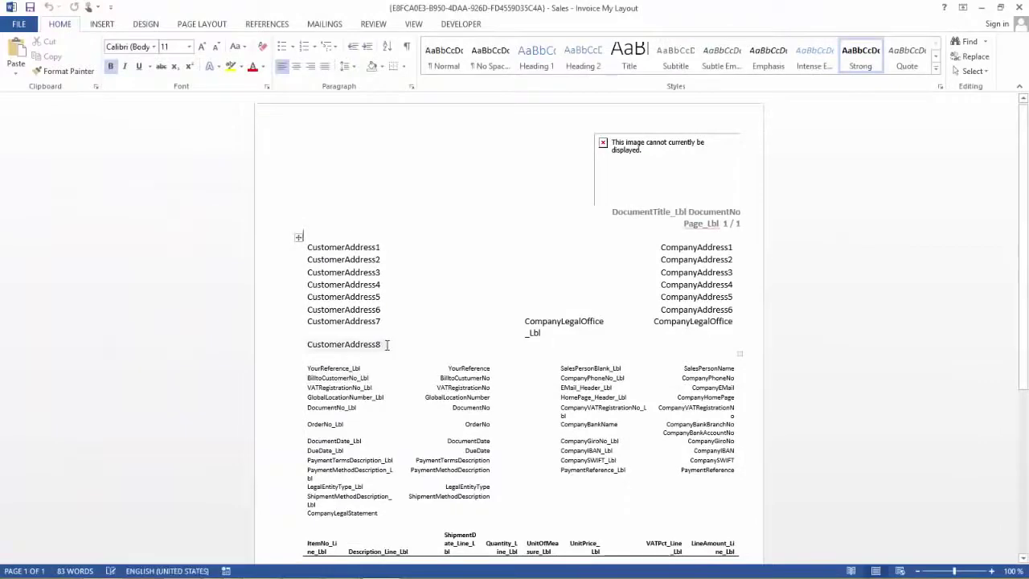
Format the CustomerAddress1 to CustomerAddress8 fields in the invoice layout as bold red text
drag(387, 345, 319, 241)
click(110, 66)
click(251, 66)
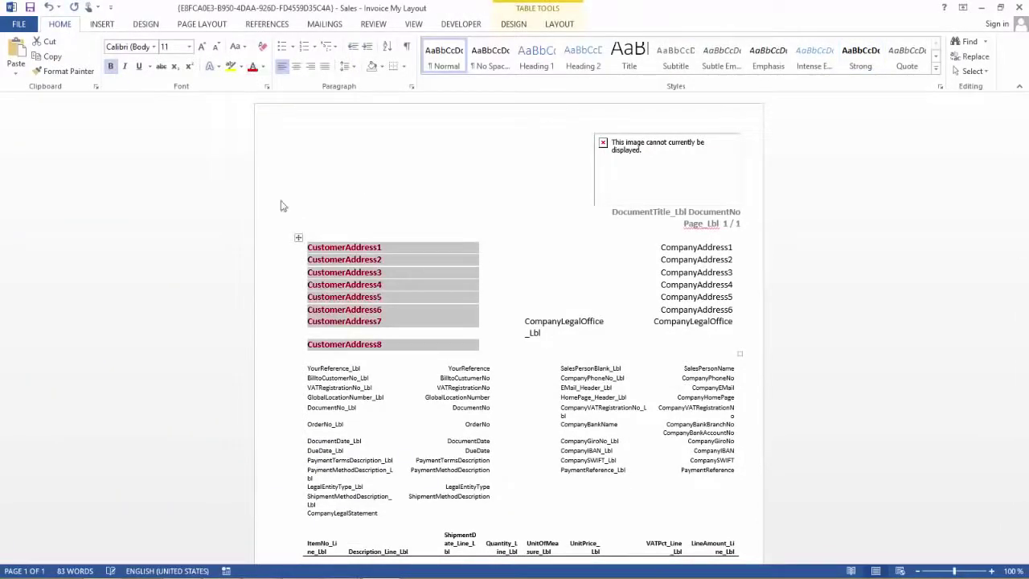
Apply the blue banded table style with a solid blue header row to the invoice line items table
scroll(1027, 222, down, 4)
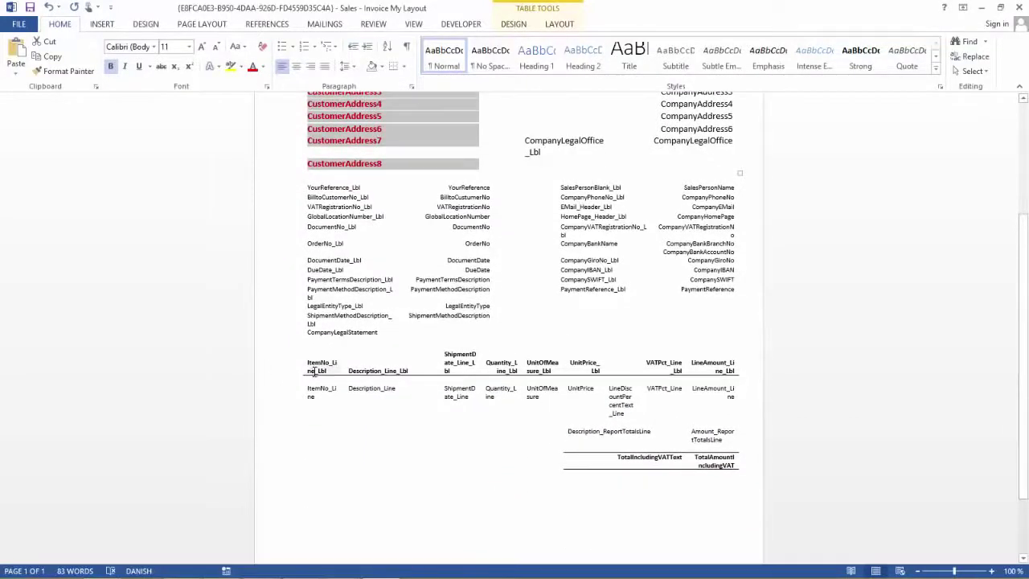
click(298, 345)
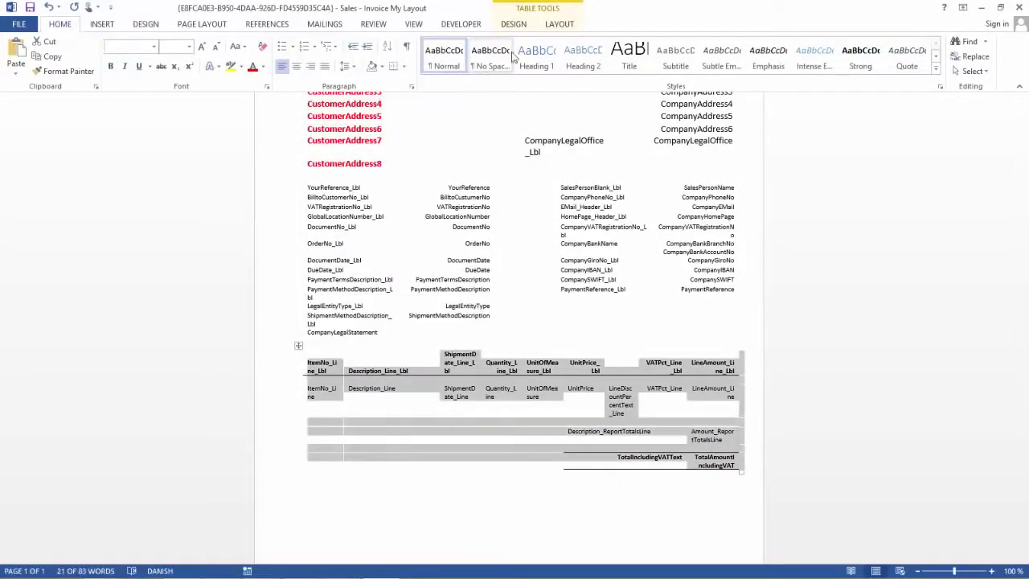
click(515, 24)
click(480, 58)
click(479, 57)
click(480, 57)
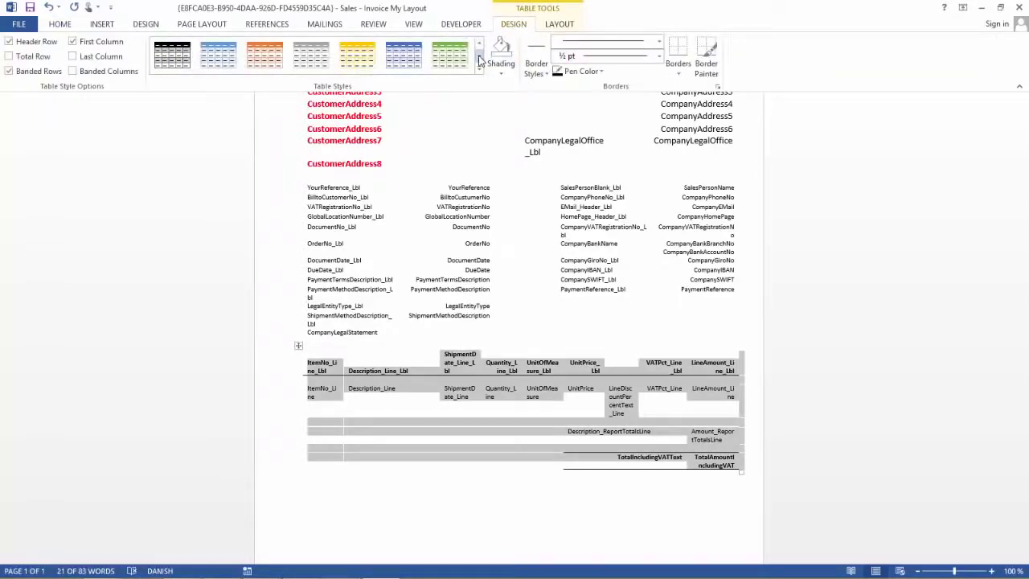
click(216, 62)
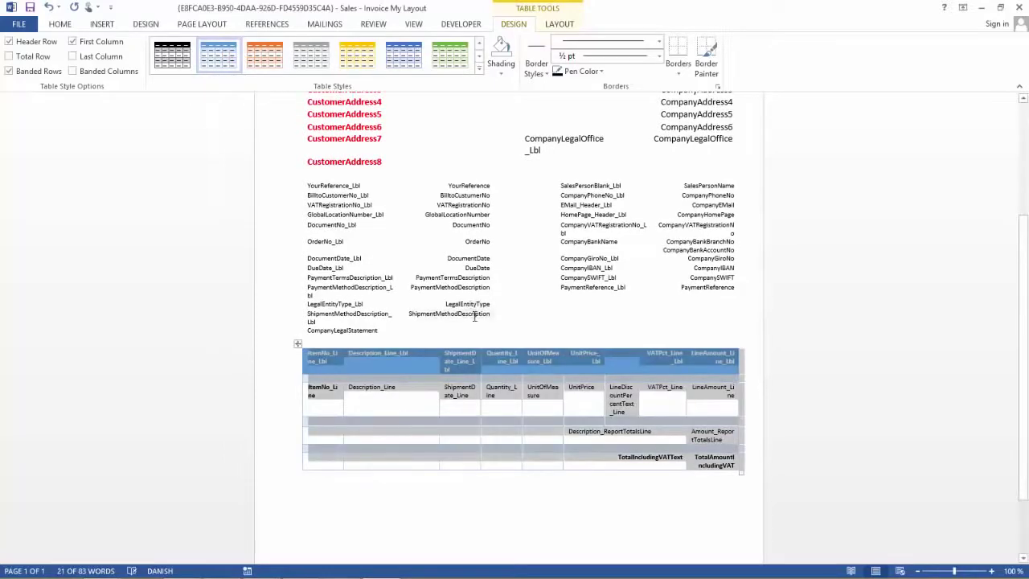
Close the Word document with its changes saved and import them into the custom layout in Dynamics NAV
click(1020, 8)
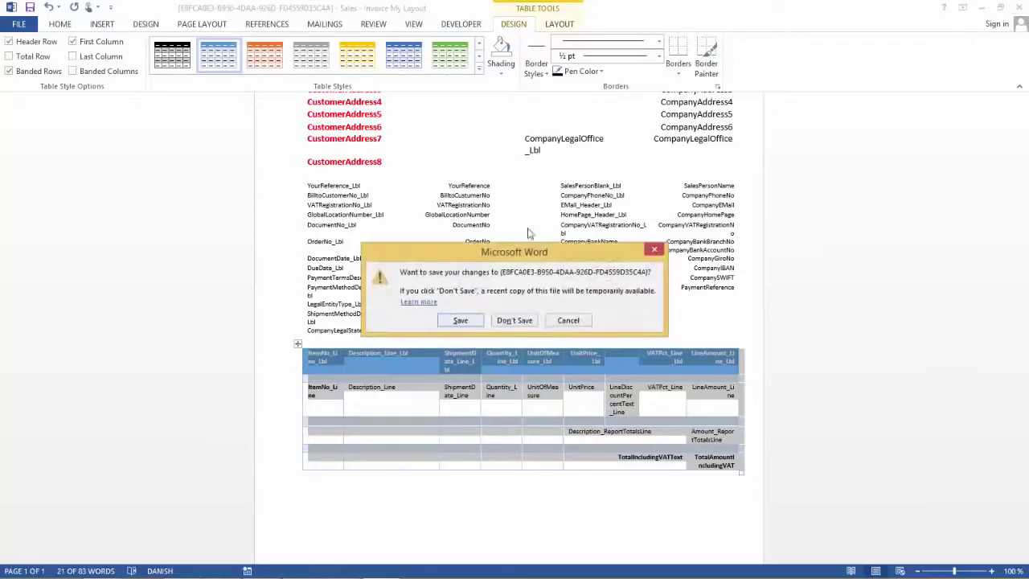
click(461, 320)
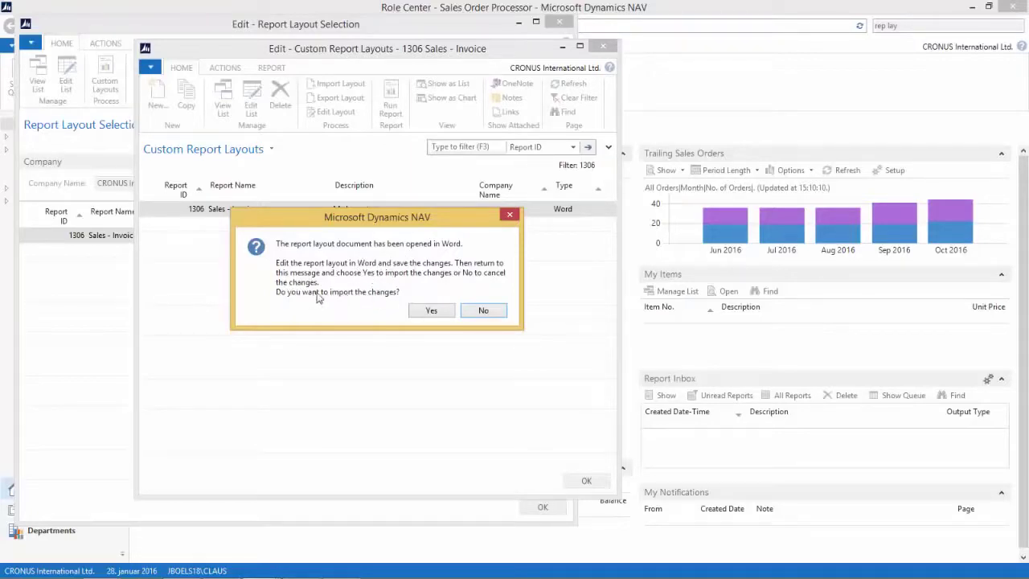
click(432, 311)
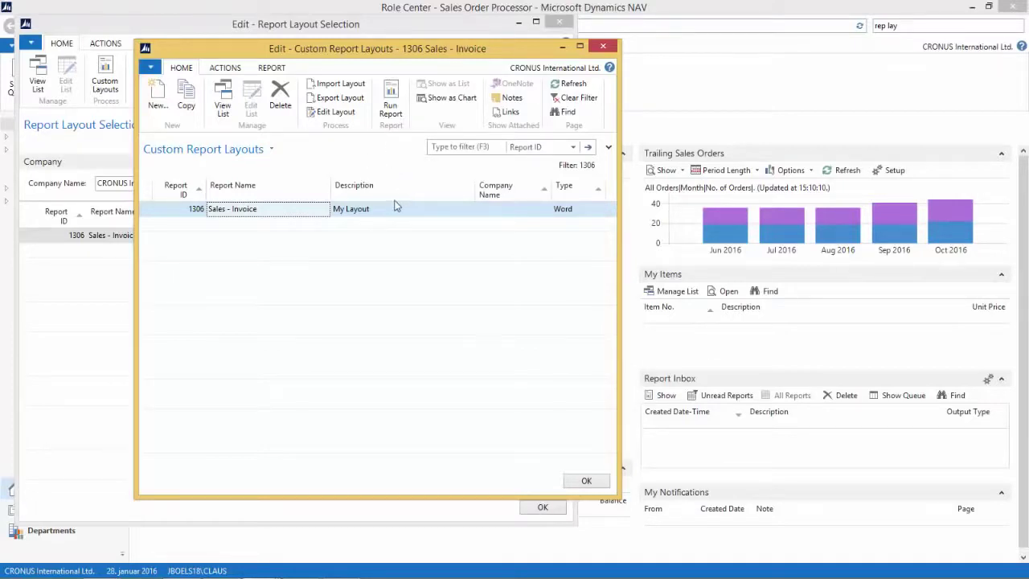
Run the Sales - Invoice report from My Layout as a PDF, inspect a full page of the result, and close it
click(390, 100)
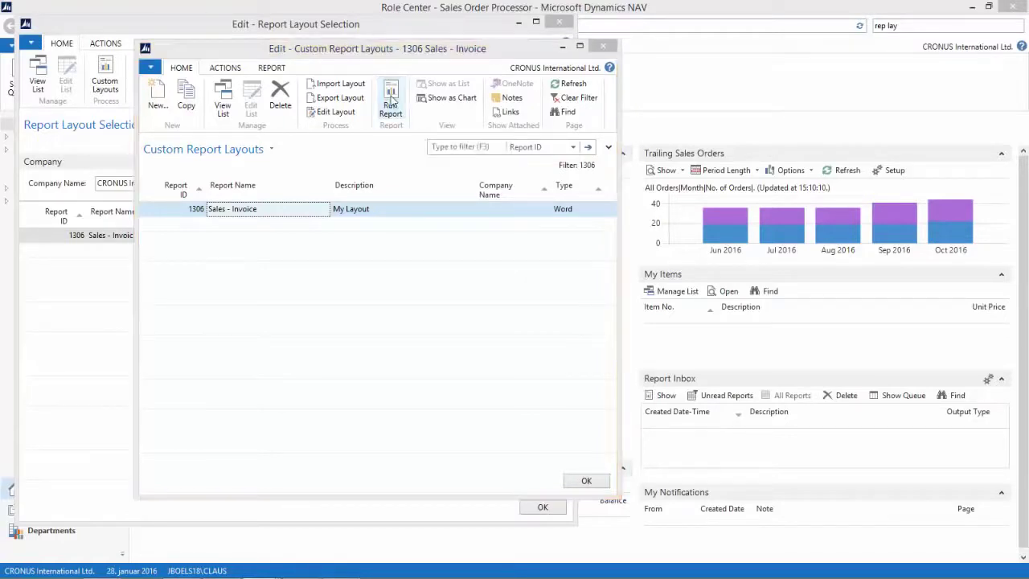
click(359, 365)
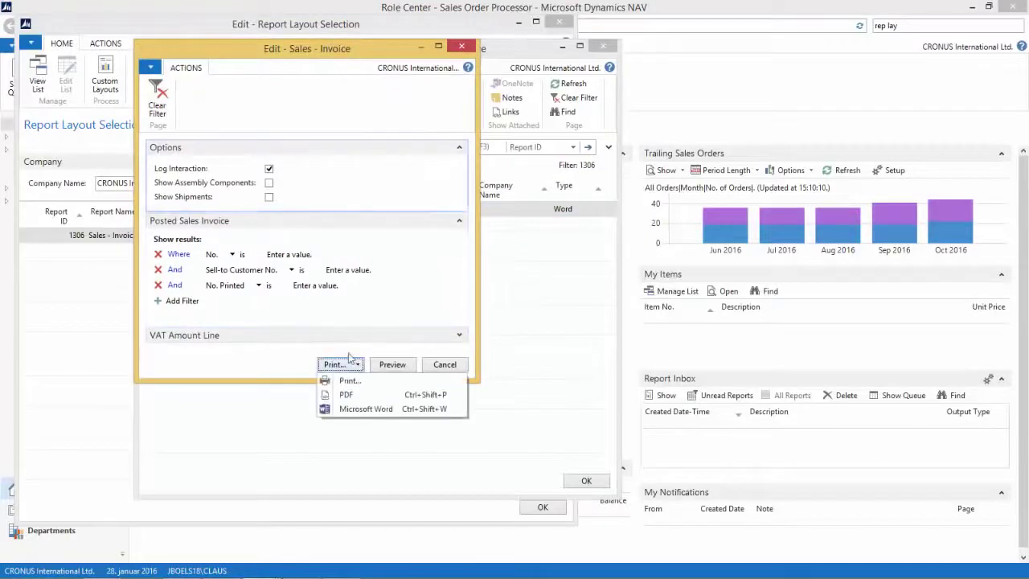
click(350, 393)
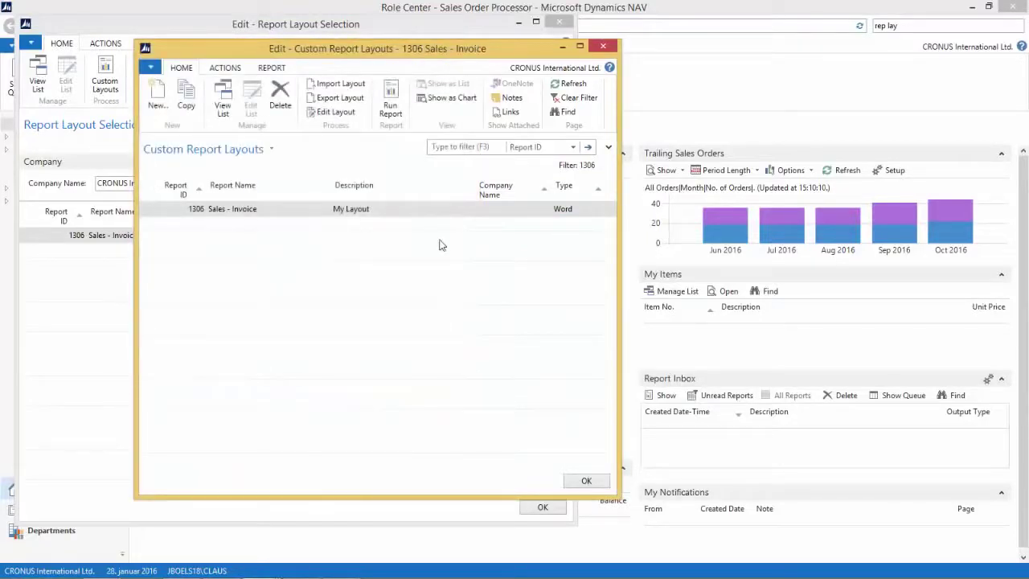
click(358, 296)
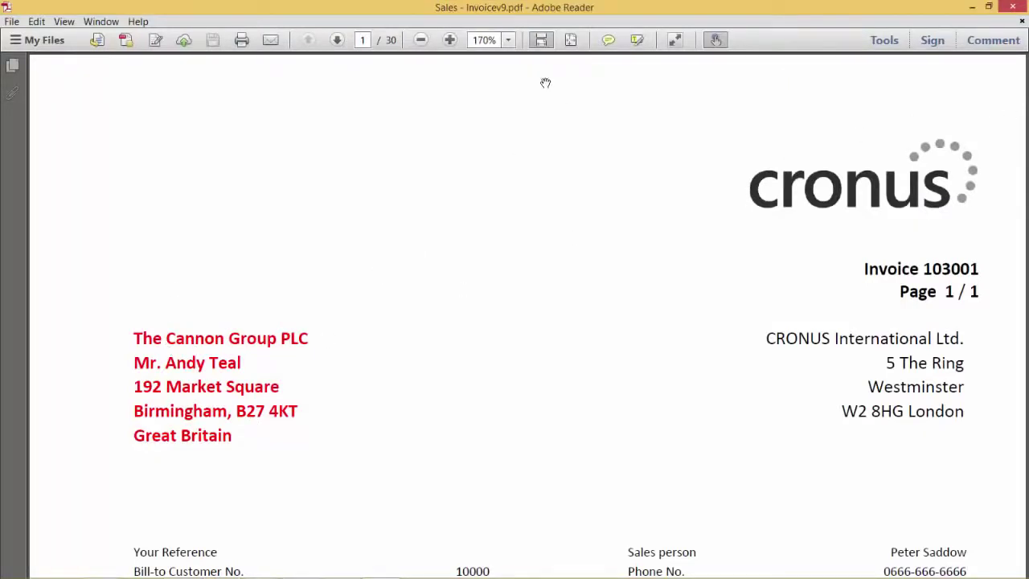
click(571, 39)
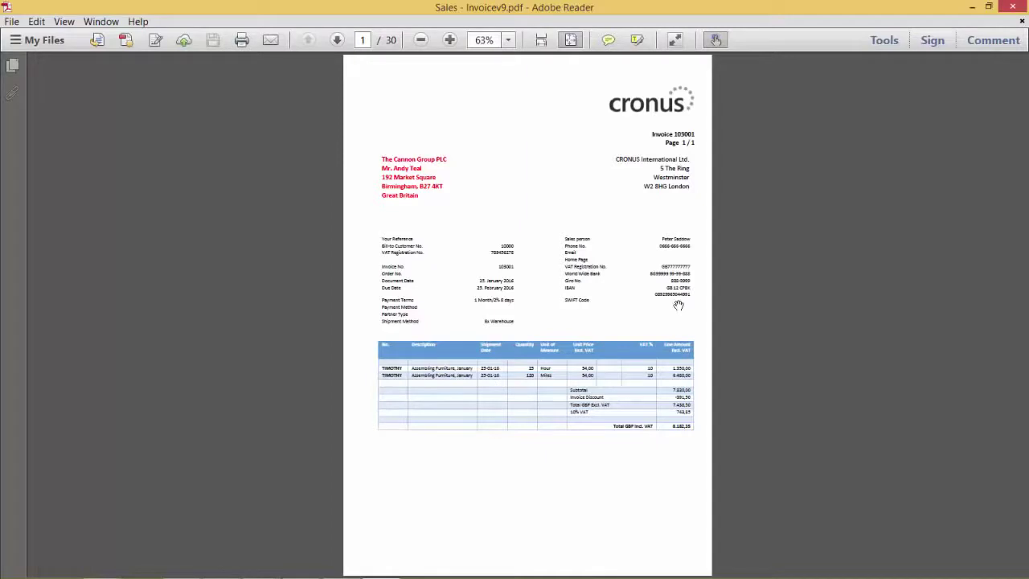
click(1012, 8)
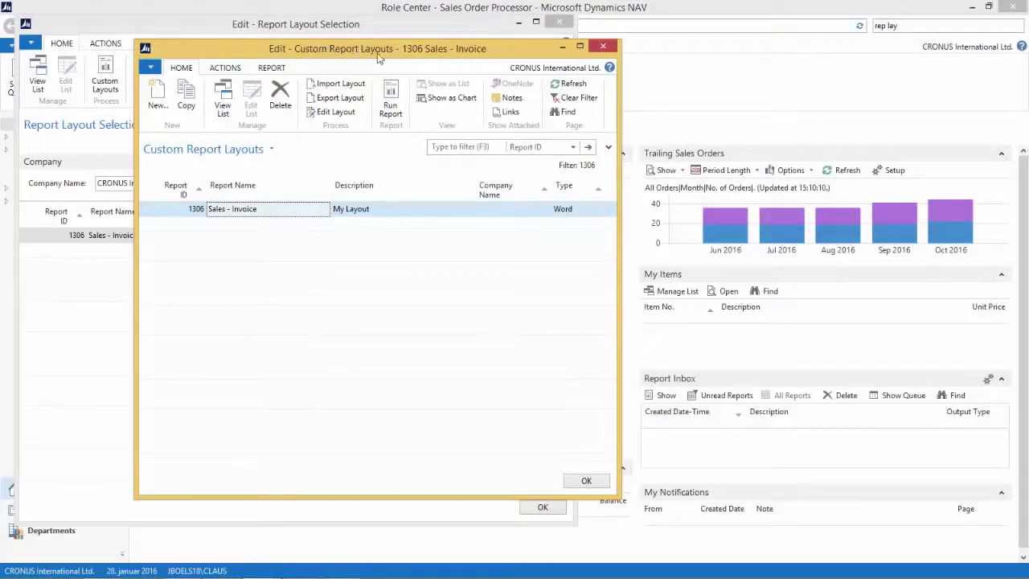
Set the selected layout for report 1306 to Custom Layout using My Layout, and close the layout selection
click(602, 483)
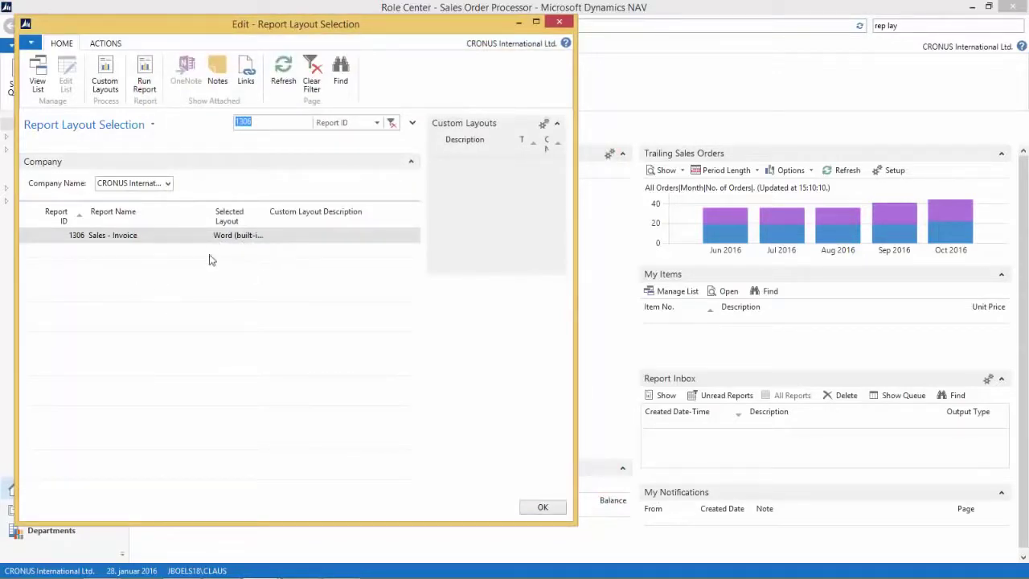
click(253, 236)
click(261, 237)
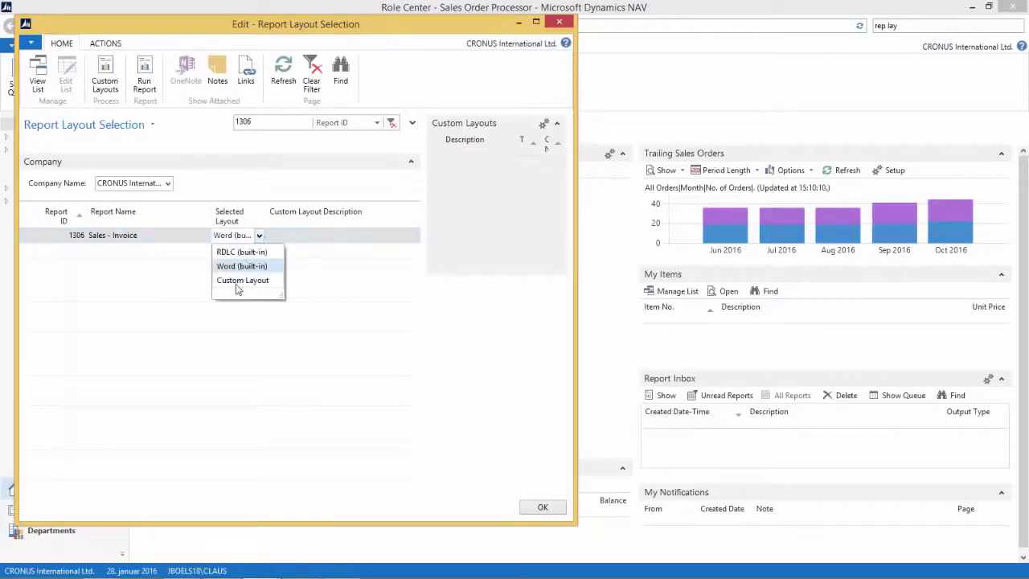
click(237, 286)
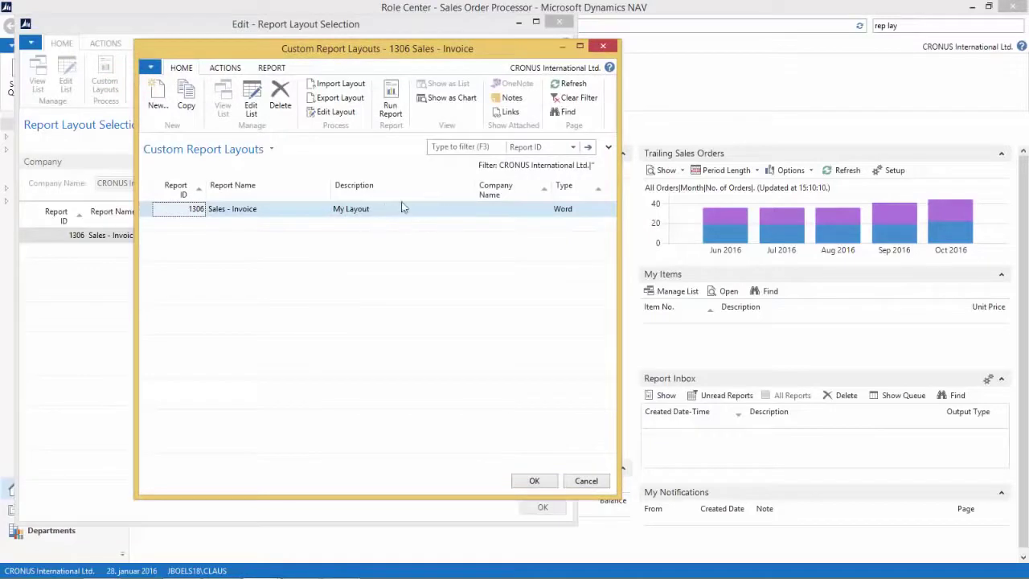
click(534, 480)
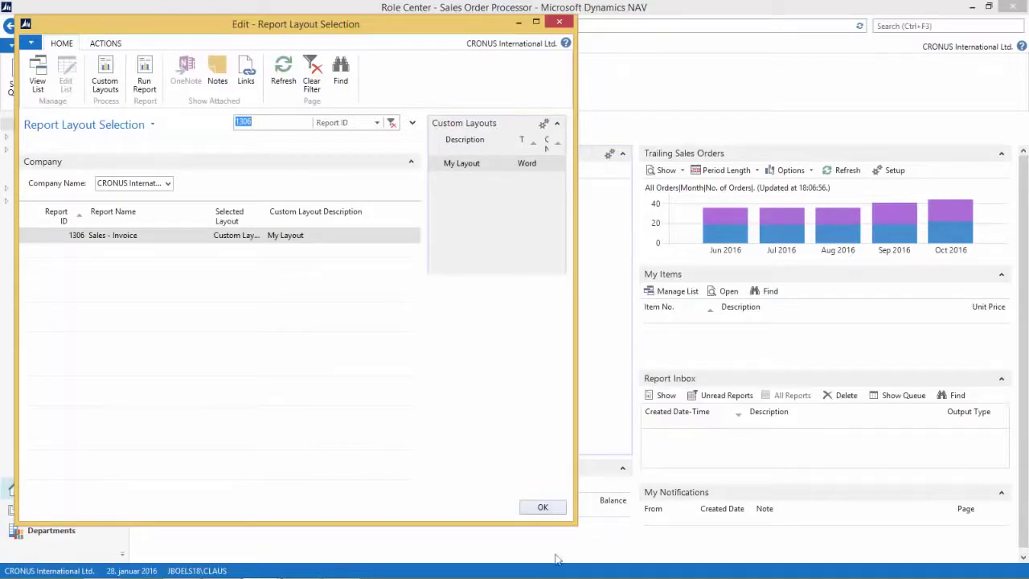
click(543, 508)
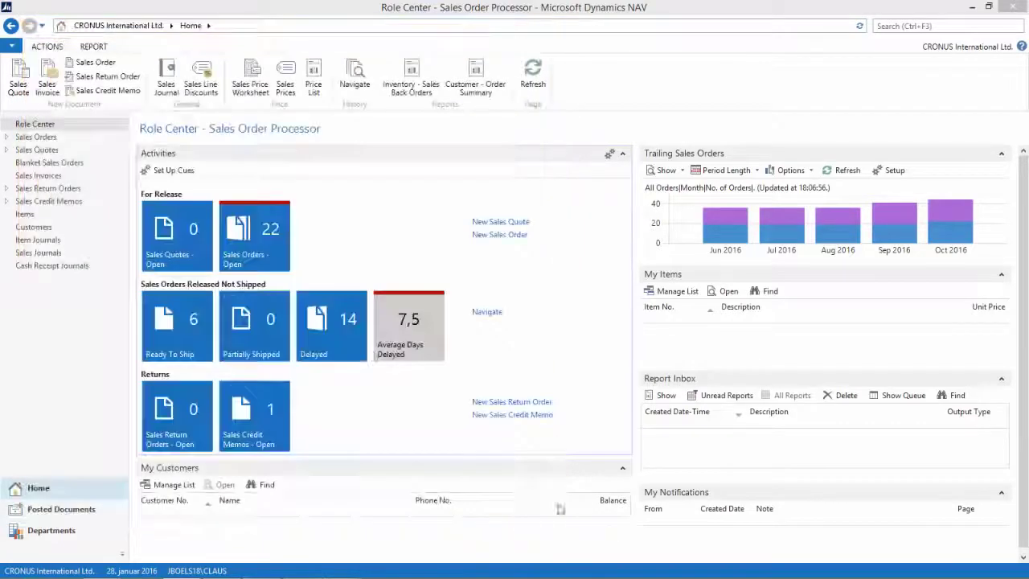
Output the posted sales invoice for Selangorian Ltd. as a PDF and open it to examine the full page
click(48, 511)
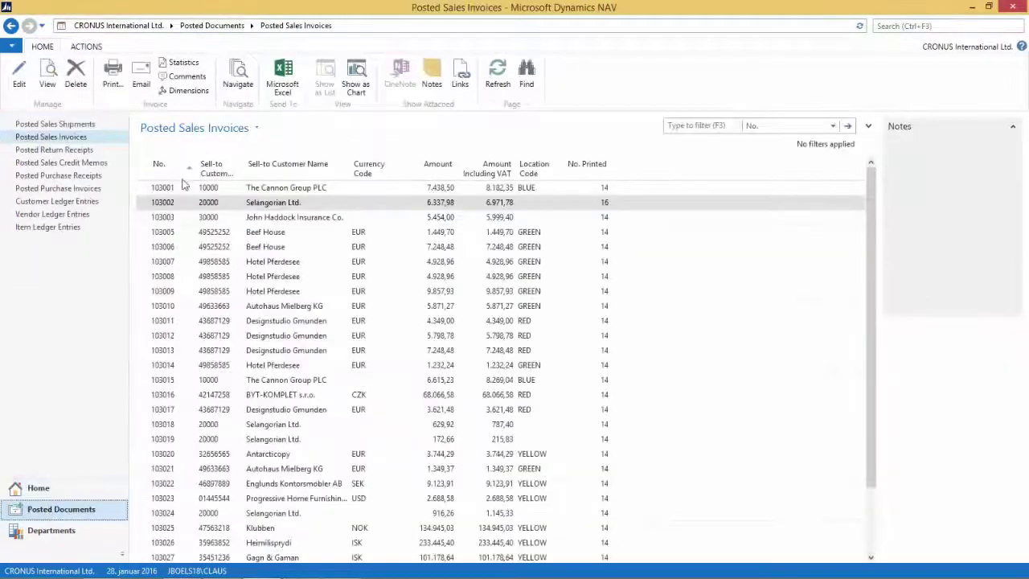
click(112, 74)
click(358, 366)
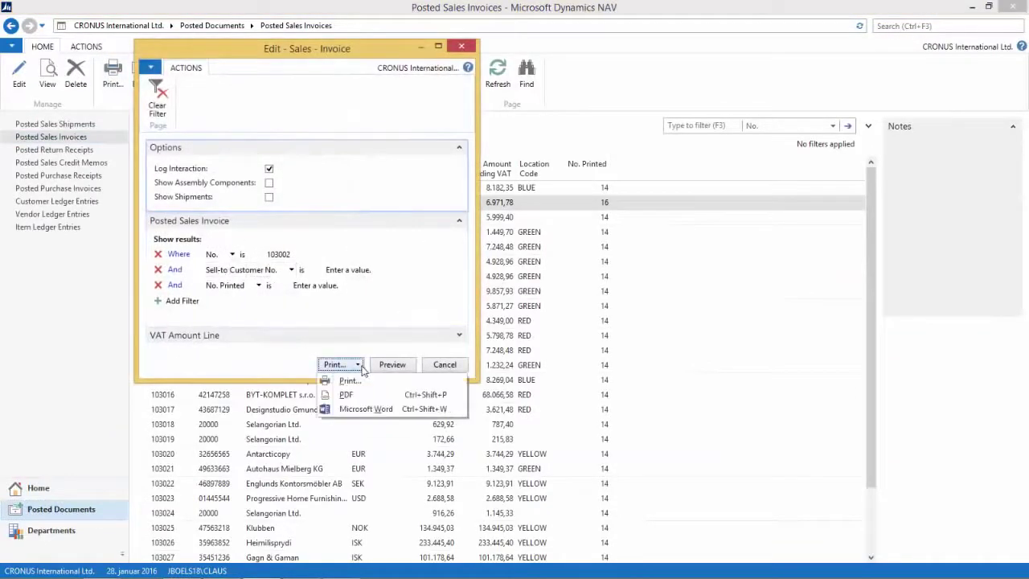
click(346, 393)
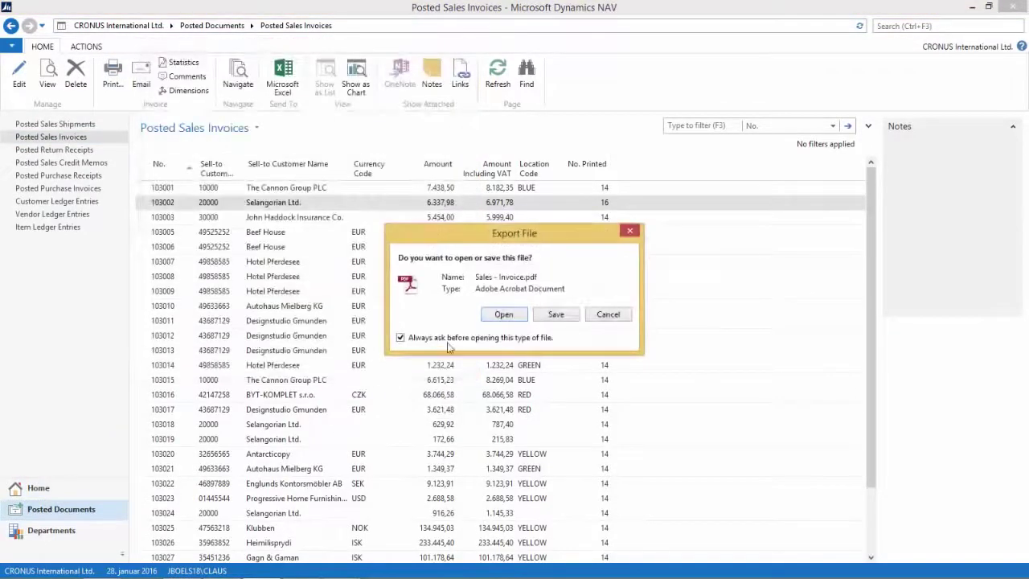
click(503, 314)
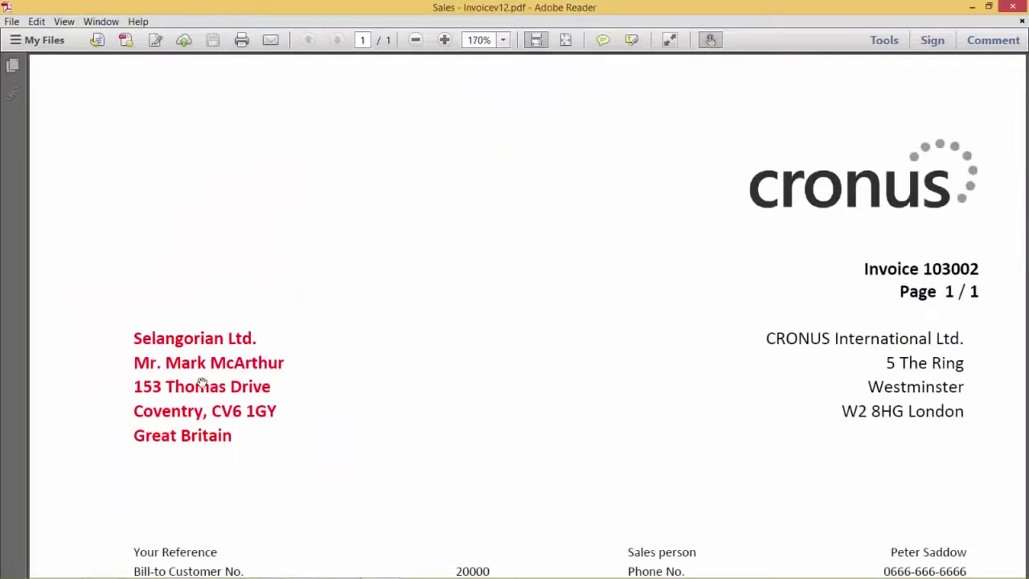
click(565, 40)
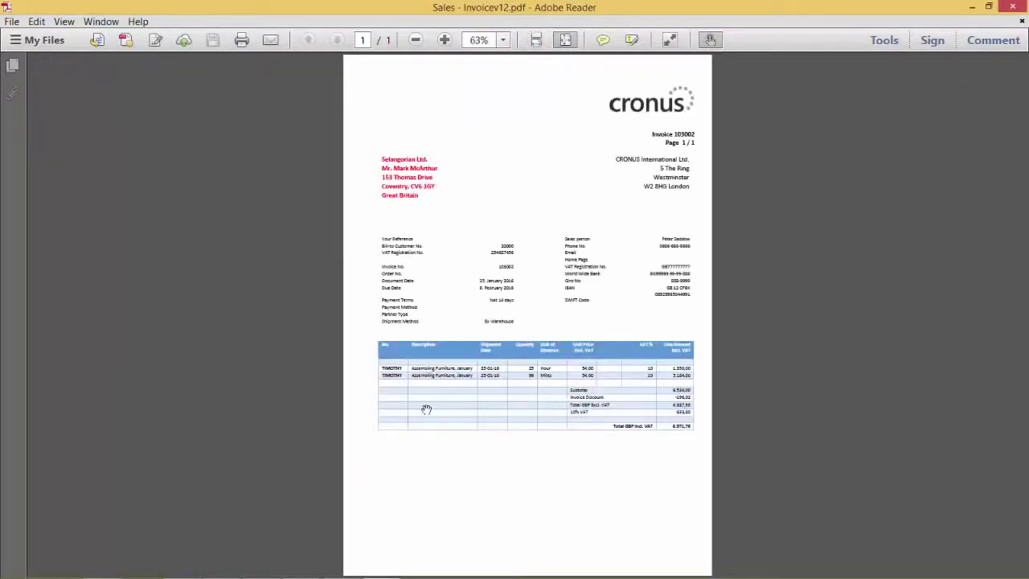